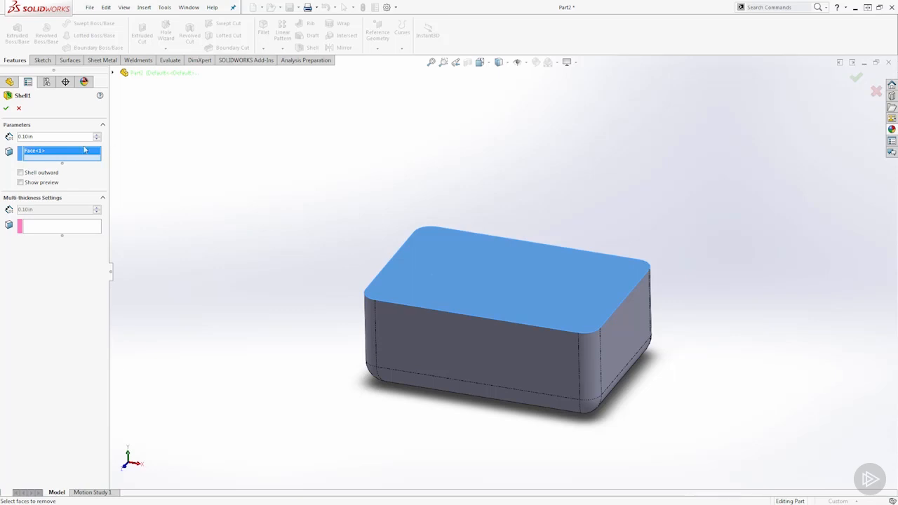
Shell the filleted block with a 0.5 in wall thickness, removing its top face
{"action": "type", "text": "1.5"}
{"action": "key", "text": "Return"}
{"action": "left_click", "coordinate": [5, 107]}
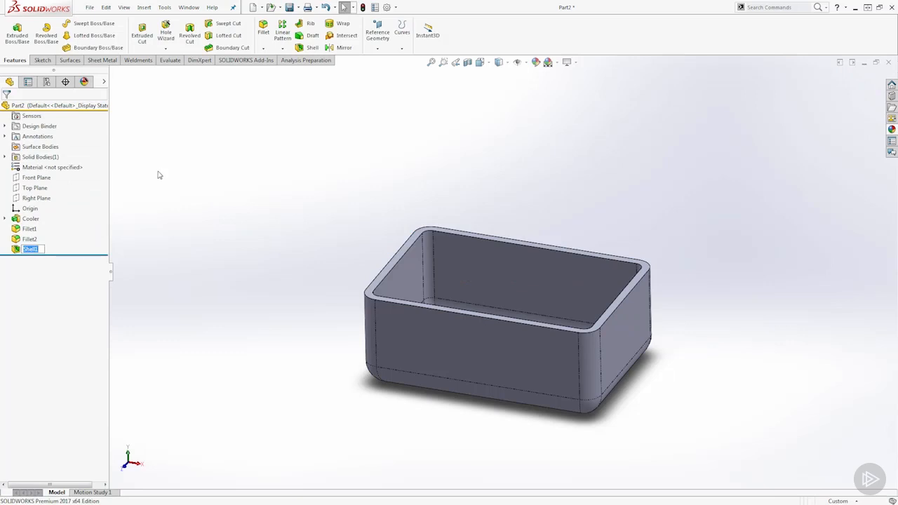
{"action": "middle_click_drag", "start_coordinate": [229, 209], "coordinate": [215, 222]}
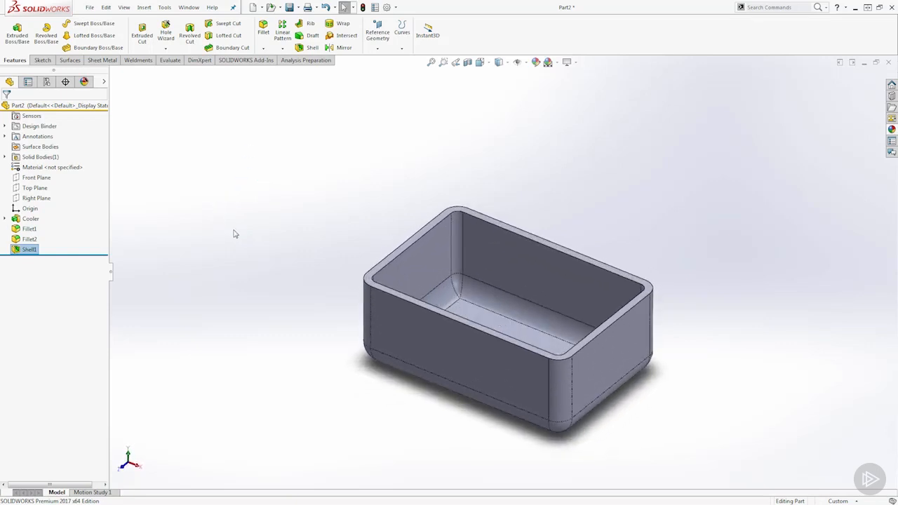
{"action": "left_click", "coordinate": [323, 220]}
Create a reference plane offset 0.5 in below the Top Plane, with the offset flipped
{"action": "left_click", "coordinate": [36, 188]}
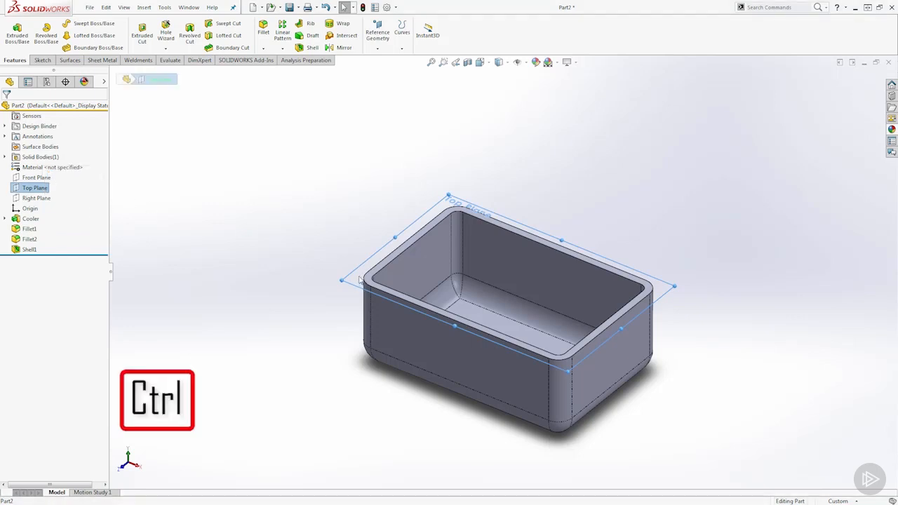
{"action": "mouse_move", "coordinate": [342, 279]}
{"action": "left_mouse_down", "text": "ctrl"}
{"action": "mouse_move", "coordinate": [353, 287]}
{"action": "mouse_move", "coordinate": [351, 307]}
{"action": "mouse_move", "coordinate": [351, 290]}
{"action": "left_mouse_up", "text": "ctrl"}
{"action": "key", "text": "BackSpace"}
{"action": "type", "text": ".5"}
{"action": "key", "text": "Return"}
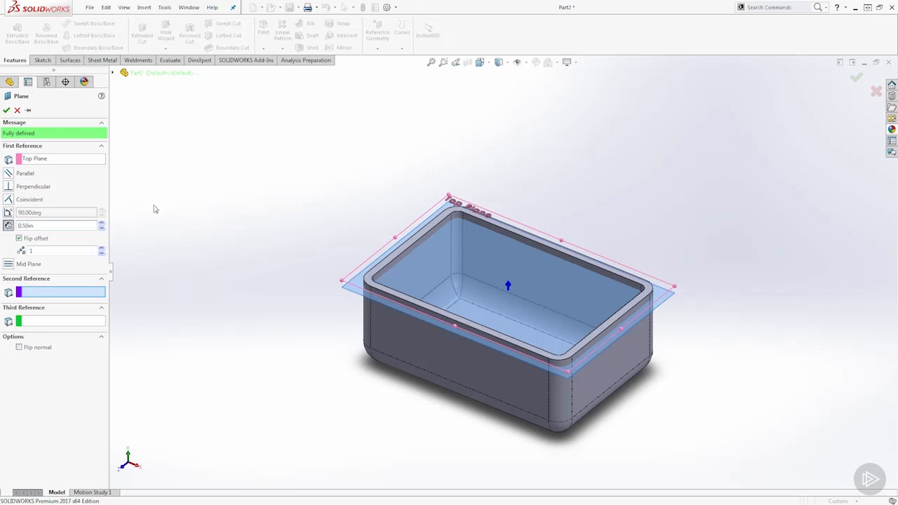
{"action": "left_click", "coordinate": [7, 110]}
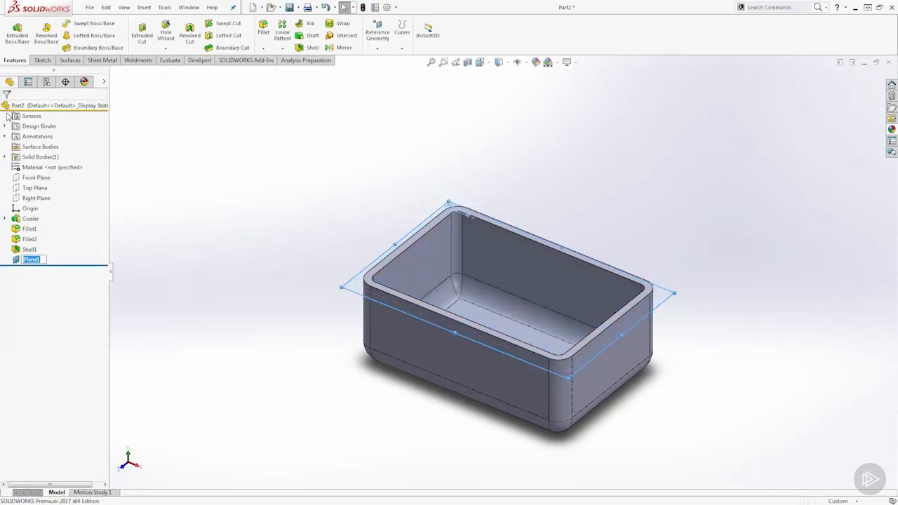
Intersect the offset plane with the shelled body, creating internal regions without merging the result, and hide the plane
{"action": "left_click", "coordinate": [144, 7]}
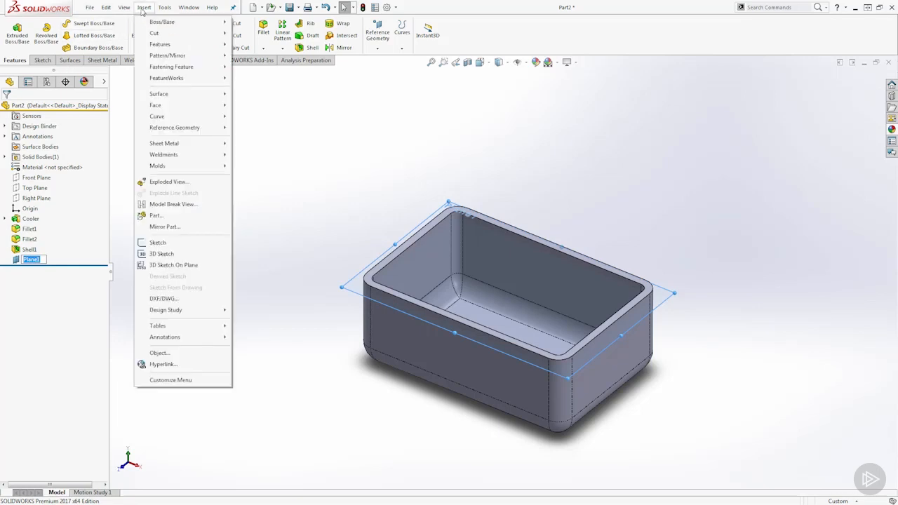
{"action": "mouse_move", "coordinate": [167, 48]}
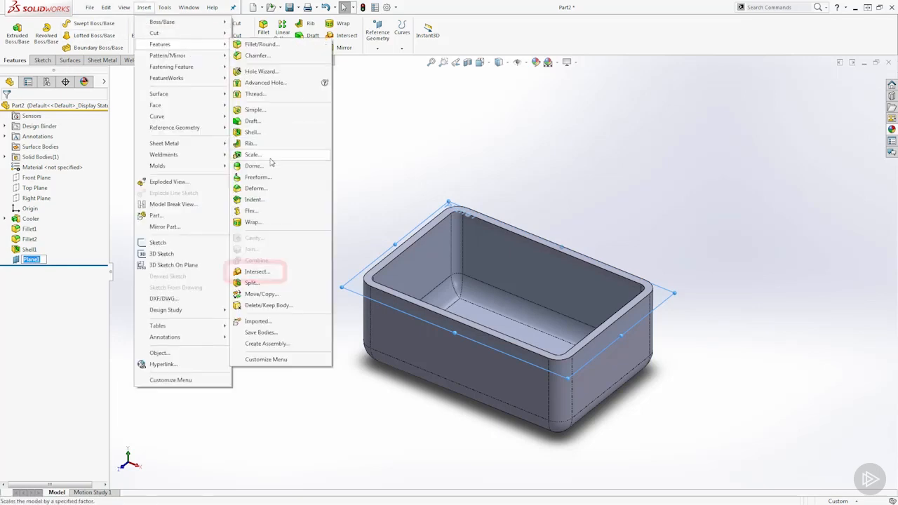
{"action": "left_click", "coordinate": [257, 271]}
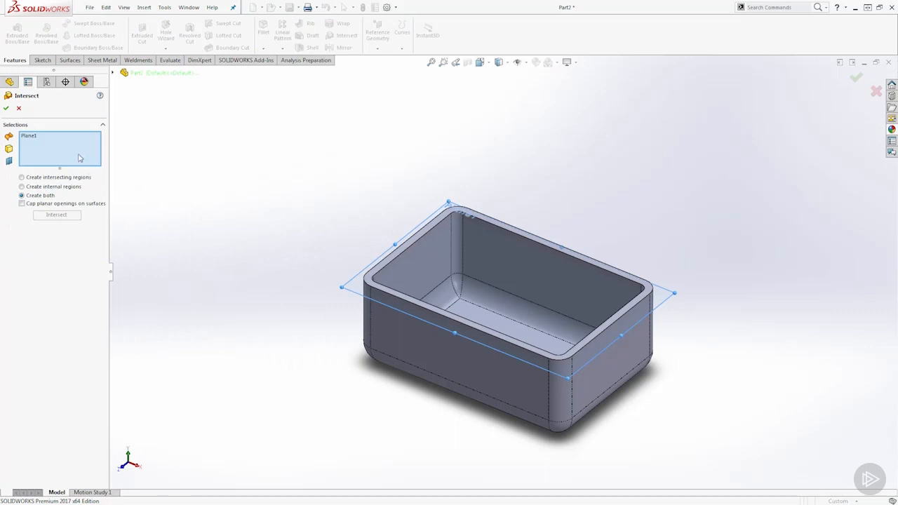
{"action": "left_click", "coordinate": [535, 302]}
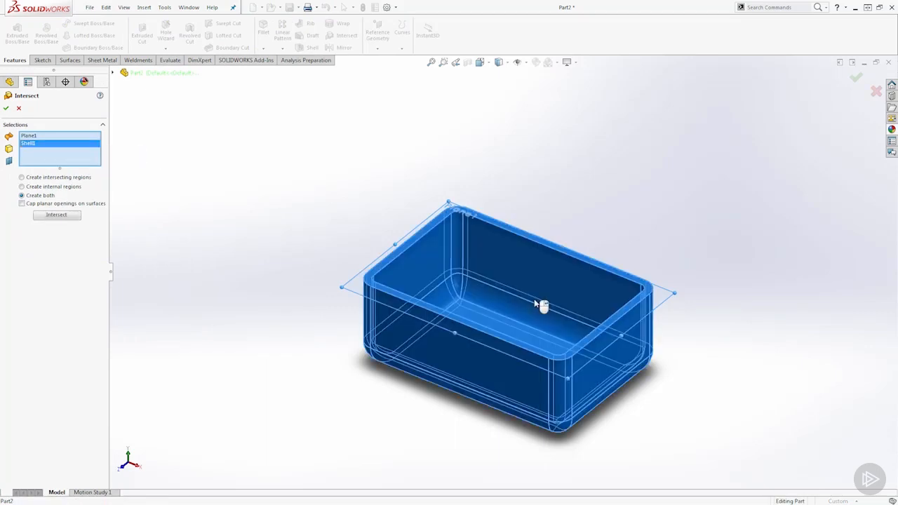
{"action": "left_click", "coordinate": [21, 187]}
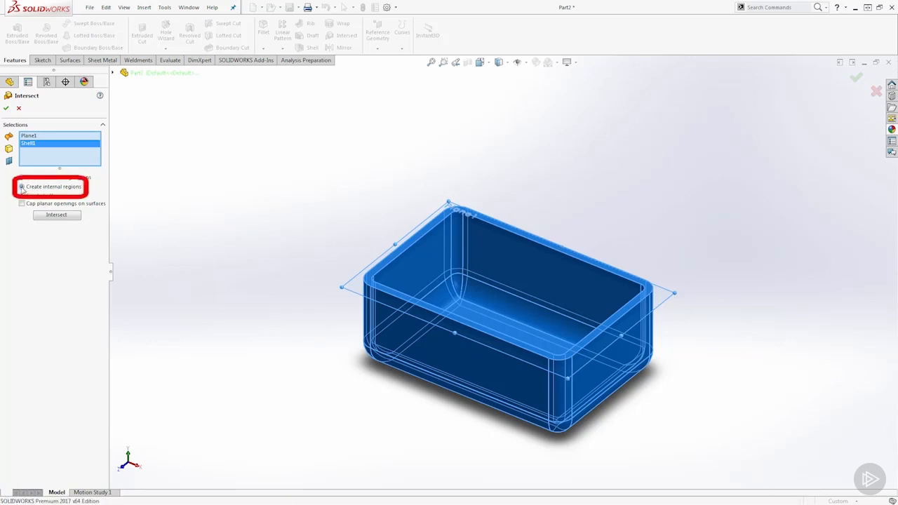
{"action": "left_click", "coordinate": [56, 215]}
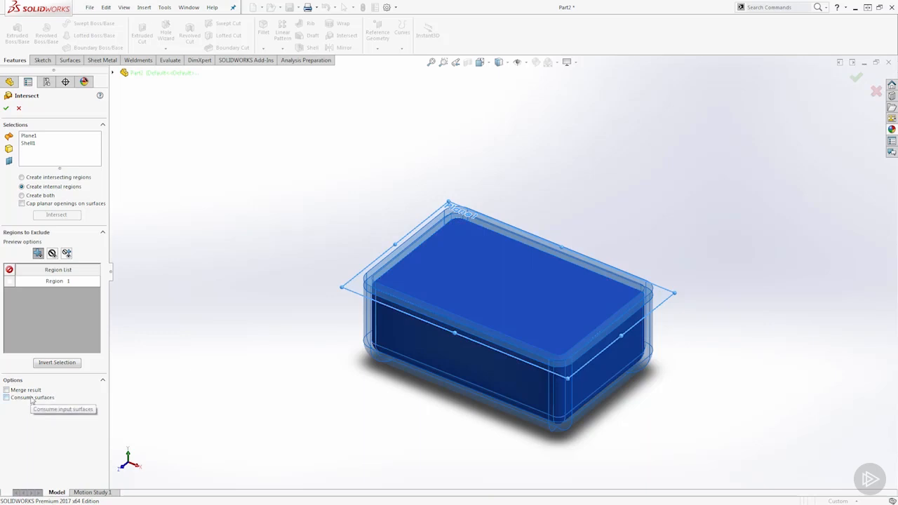
{"action": "left_click", "coordinate": [6, 110]}
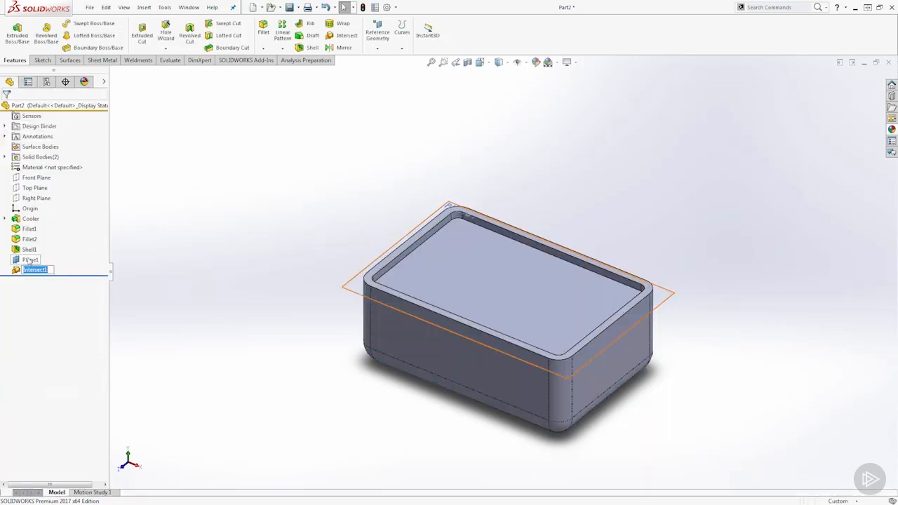
{"action": "left_click", "coordinate": [105, 82]}
{"action": "left_click", "coordinate": [116, 260]}
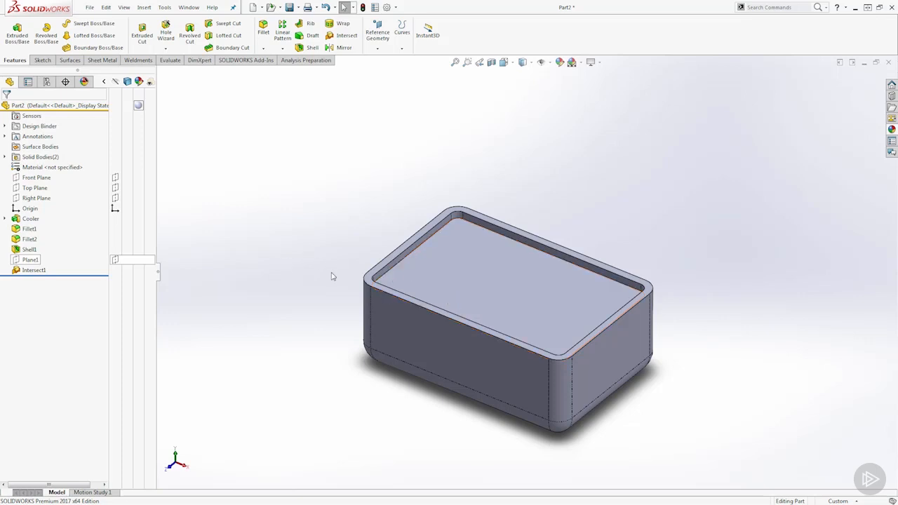
Set the Cooler feature's height to 7 in and rebuild the part
{"action": "left_click", "coordinate": [22, 219]}
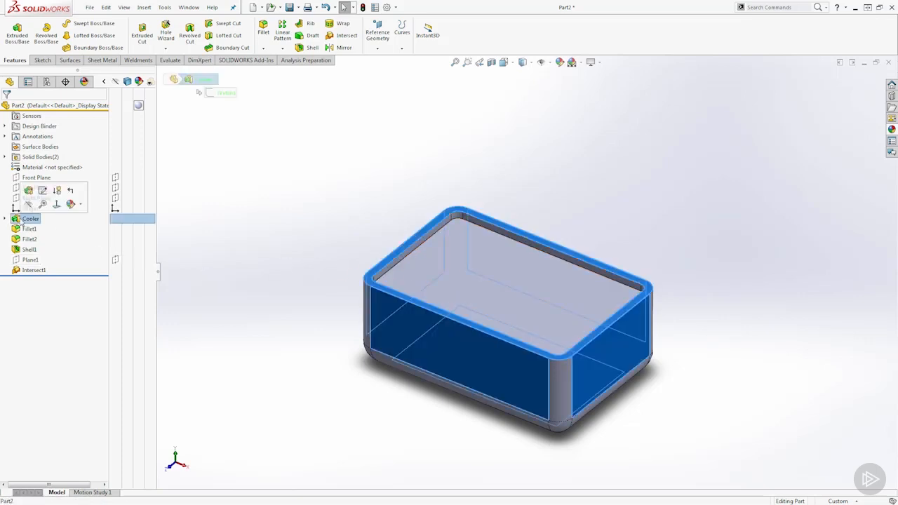
{"action": "double_click", "coordinate": [22, 220]}
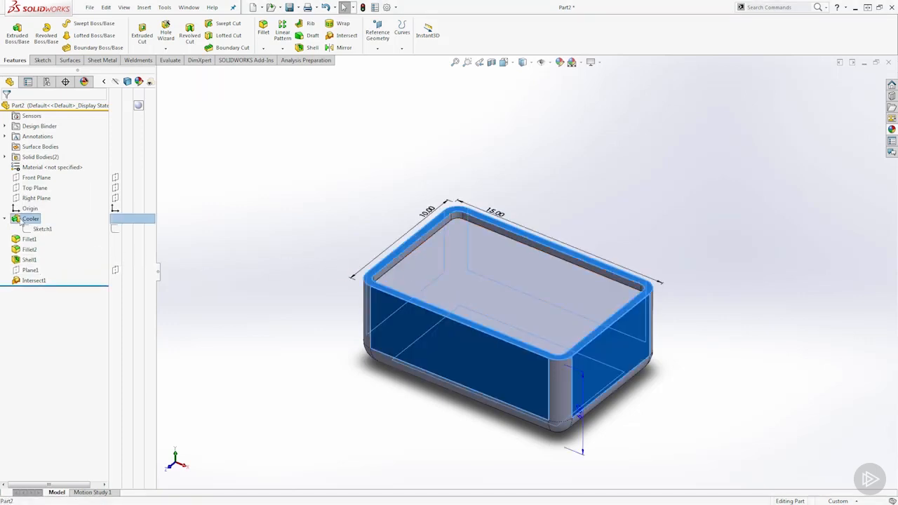
{"action": "double_click", "coordinate": [579, 419]}
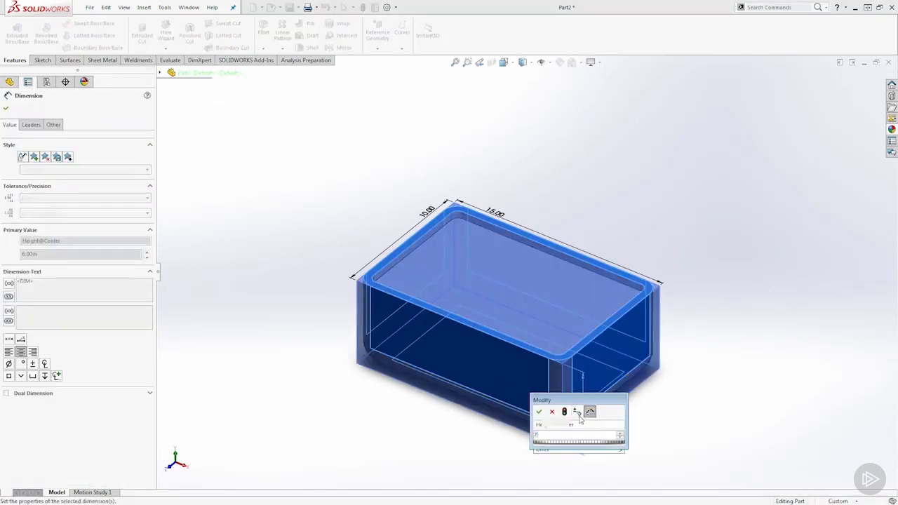
{"action": "key", "text": "Return"}
{"action": "left_click", "coordinate": [363, 7]}
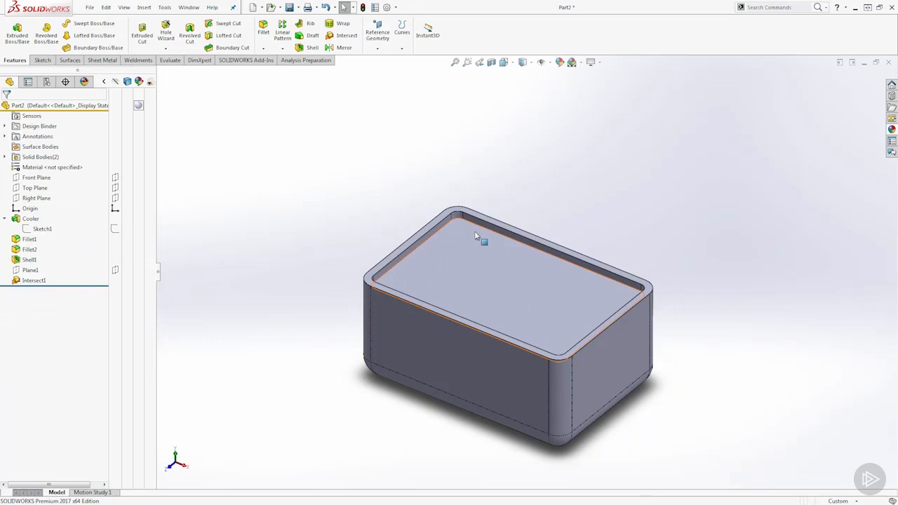
Rename the inner solid body to Volume and the outer container body to Cooler
{"action": "left_click", "coordinate": [5, 157]}
{"action": "left_click", "coordinate": [47, 167]}
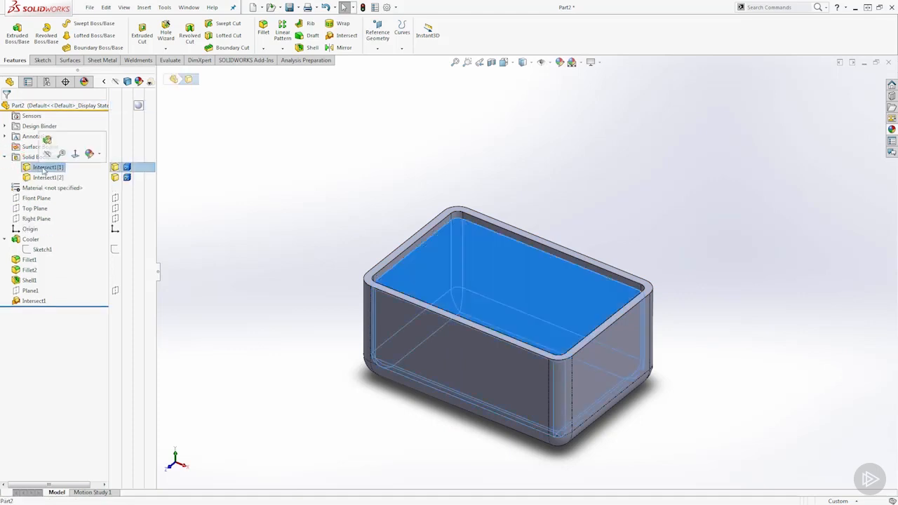
{"action": "left_click", "coordinate": [47, 167]}
{"action": "type", "text": "Volume"}
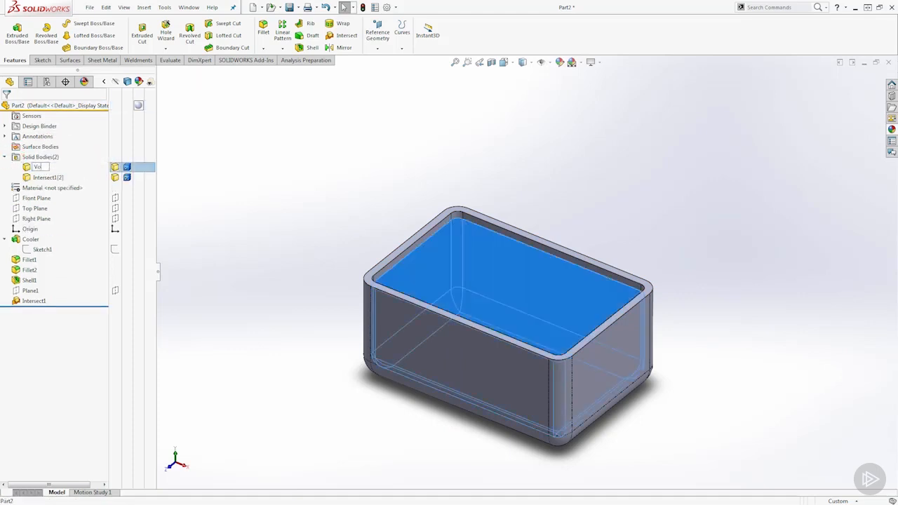
{"action": "key", "text": "Return"}
{"action": "left_click", "coordinate": [48, 177]}
{"action": "left_click", "coordinate": [48, 177]}
{"action": "type", "text": "Cooler"}
{"action": "key", "text": "Return"}
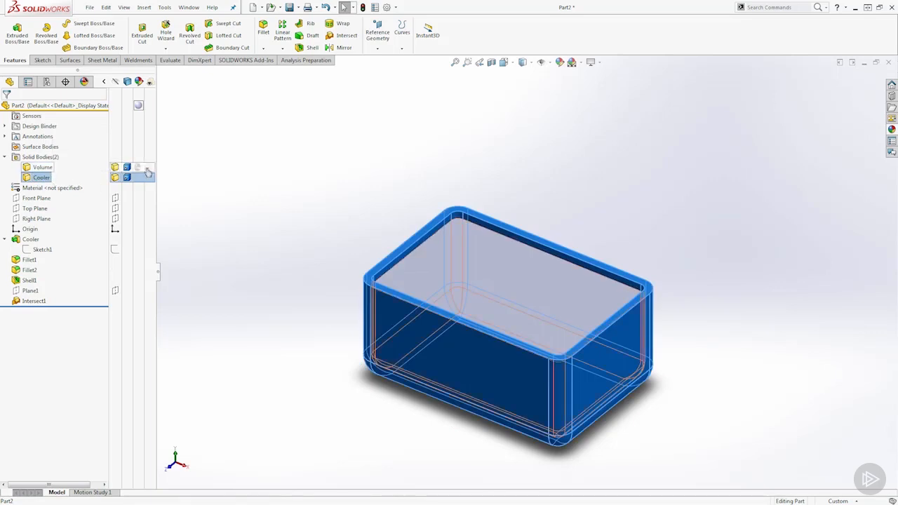
Make the Volume body transparent so the cooler's interior can be seen
{"action": "left_click", "coordinate": [143, 168]}
{"action": "mouse_move", "coordinate": [247, 176]}
{"action": "middle_mouse_down"}
{"action": "mouse_move", "coordinate": [260, 220]}
{"action": "mouse_move", "coordinate": [257, 190]}
{"action": "middle_mouse_up"}
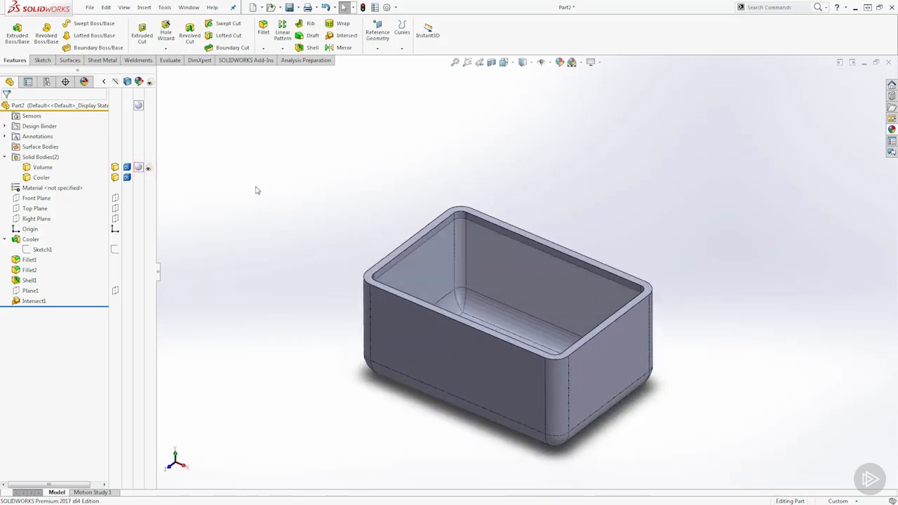
{"action": "scroll", "coordinate": [257, 190], "scroll_direction": "down", "scroll_amount": 5}
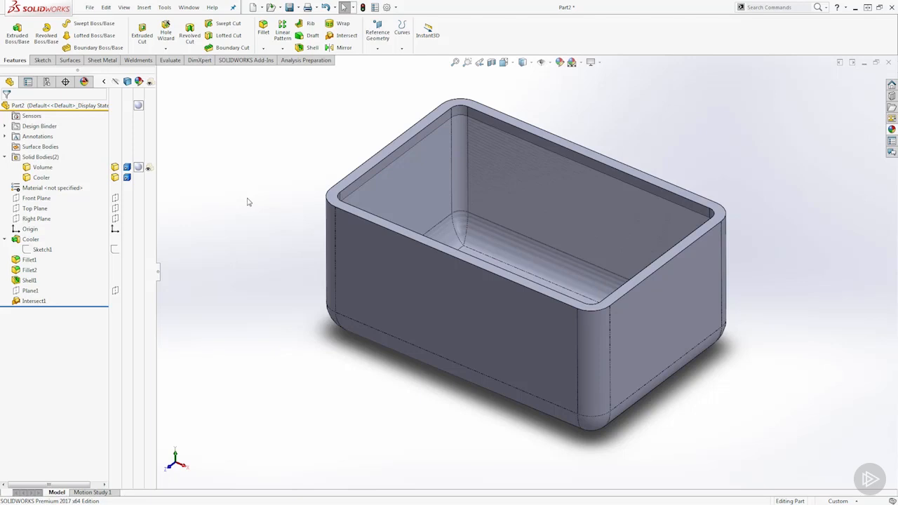
Check the mass properties of the Volume body only, reading its volume in US gallons
{"action": "left_click", "coordinate": [175, 61]}
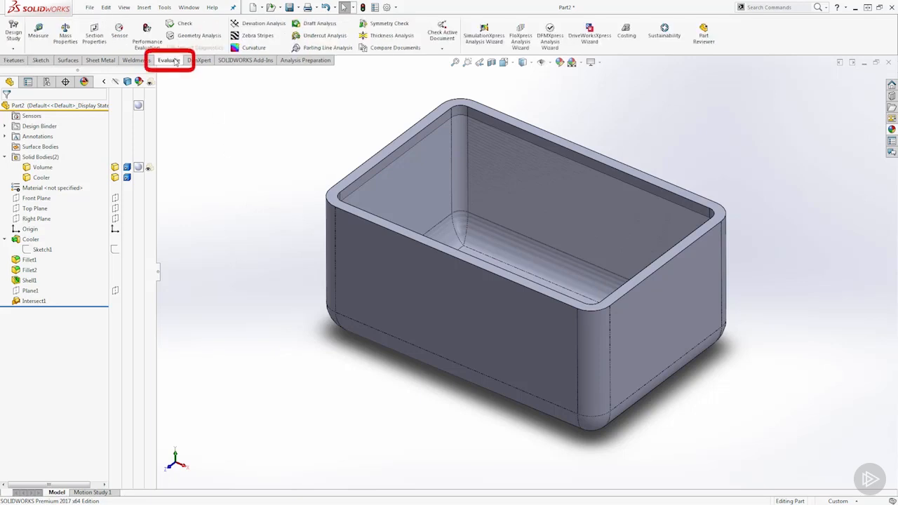
{"action": "left_click", "coordinate": [65, 35]}
{"action": "left_click", "coordinate": [403, 176]}
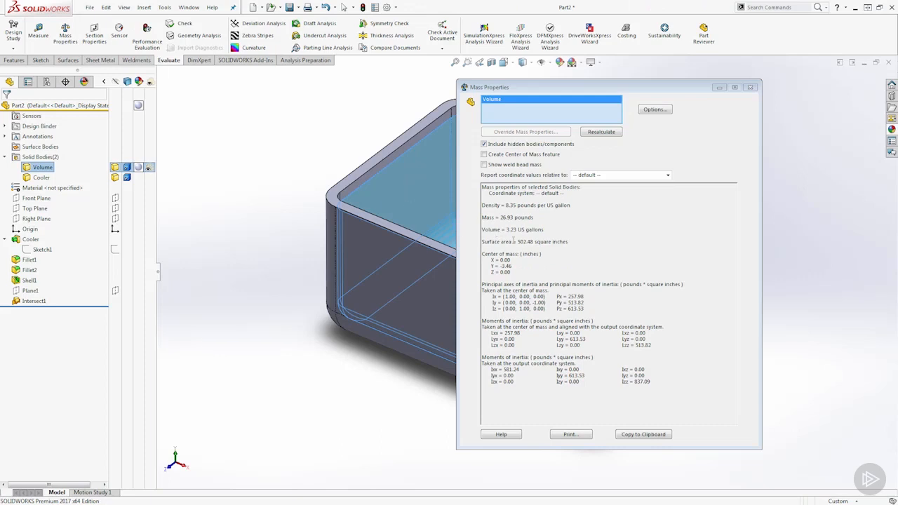
{"action": "left_click", "coordinate": [750, 87]}
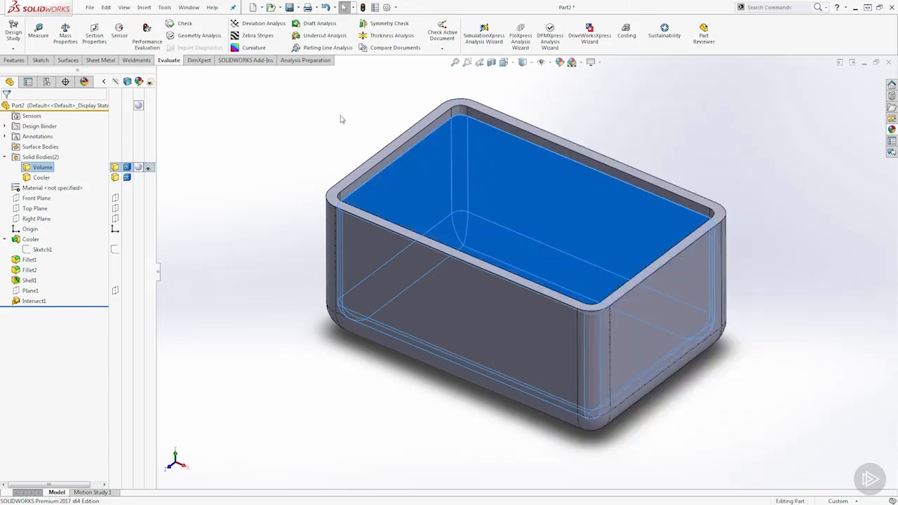
{"action": "left_click", "coordinate": [319, 118]}
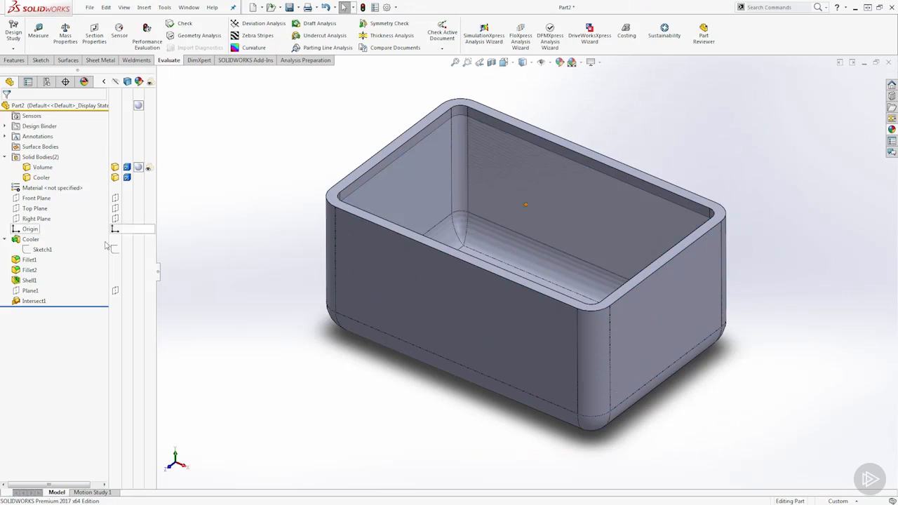
Set the Cooler feature's height dimension to 6 in and rebuild the part
{"action": "left_click", "coordinate": [28, 240]}
{"action": "double_click", "coordinate": [25, 241]}
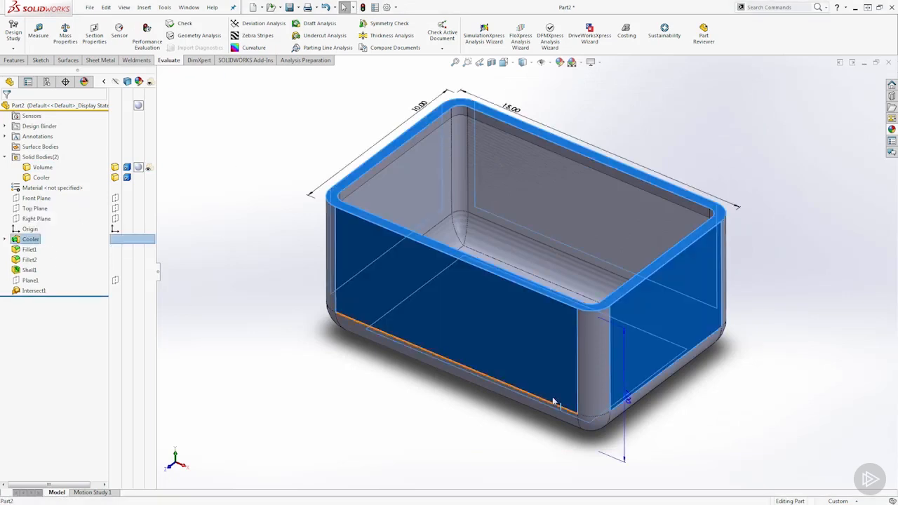
{"action": "left_click_drag", "start_coordinate": [631, 404], "coordinate": [687, 412]}
{"action": "double_click", "coordinate": [685, 410]}
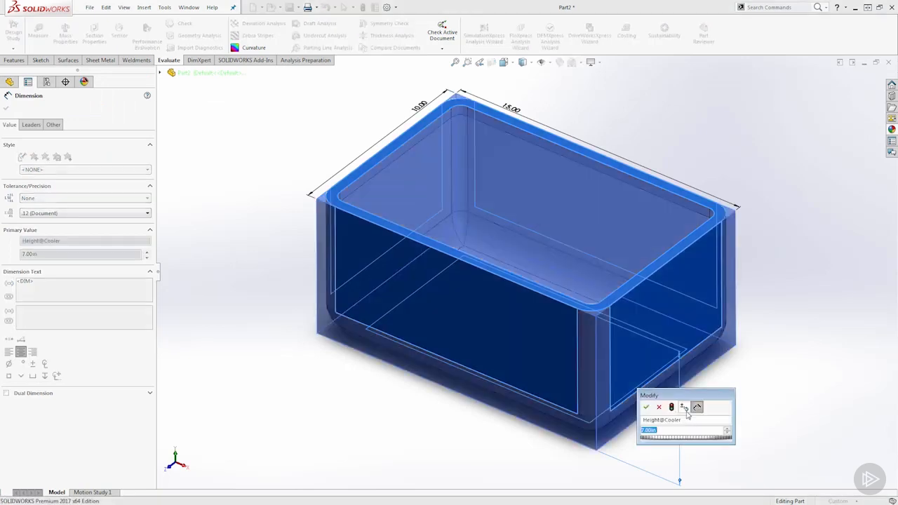
{"action": "type", "text": "6"}
{"action": "left_click", "coordinate": [673, 407]}
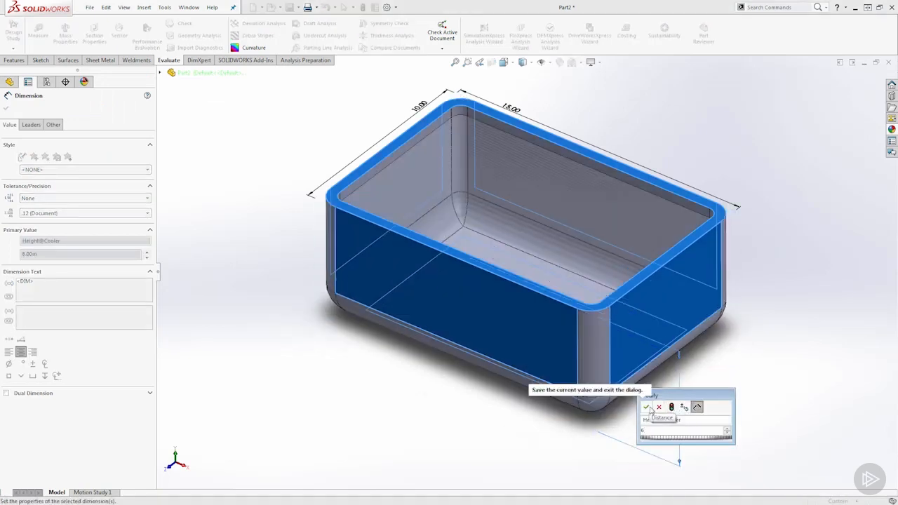
{"action": "left_click", "coordinate": [646, 407]}
{"action": "left_click", "coordinate": [318, 138]}
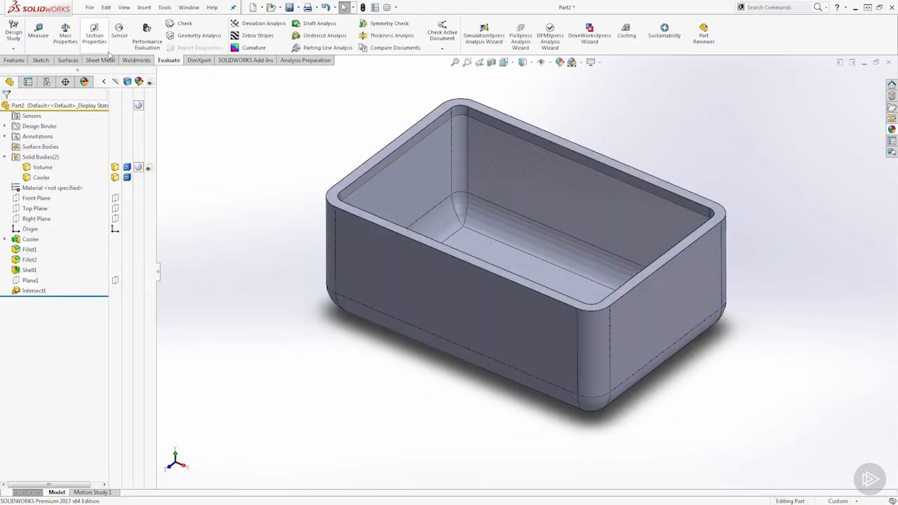
Recheck the Volume body's mass properties with the cooler at its new height
{"action": "left_click", "coordinate": [65, 35]}
{"action": "left_click", "coordinate": [440, 191]}
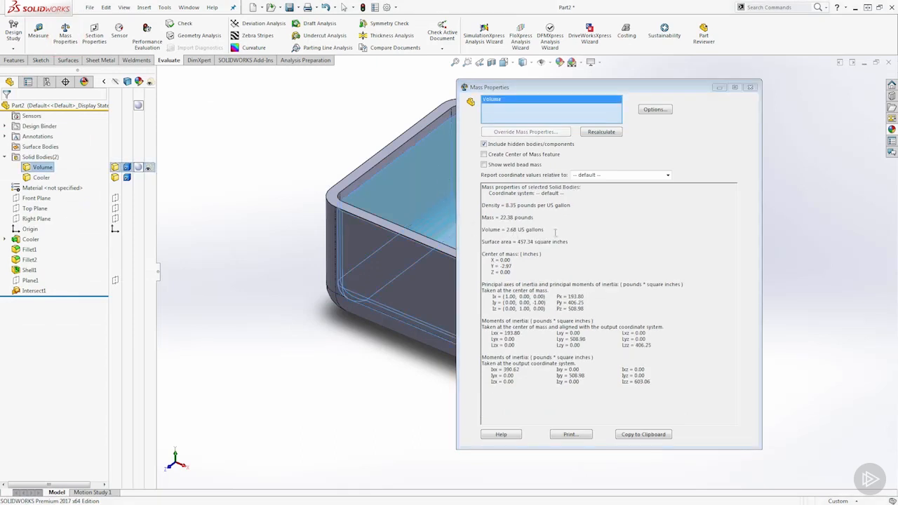
{"action": "left_click", "coordinate": [750, 87]}
{"action": "left_click", "coordinate": [251, 153]}
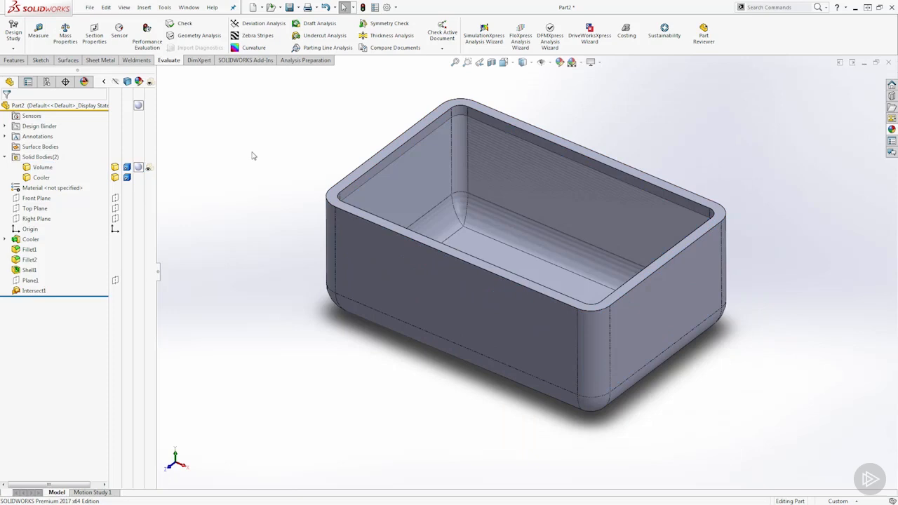
Set up a new Mass Properties sensor that monitors the Volume property of the Volume body only
{"action": "right_click", "coordinate": [29, 118]}
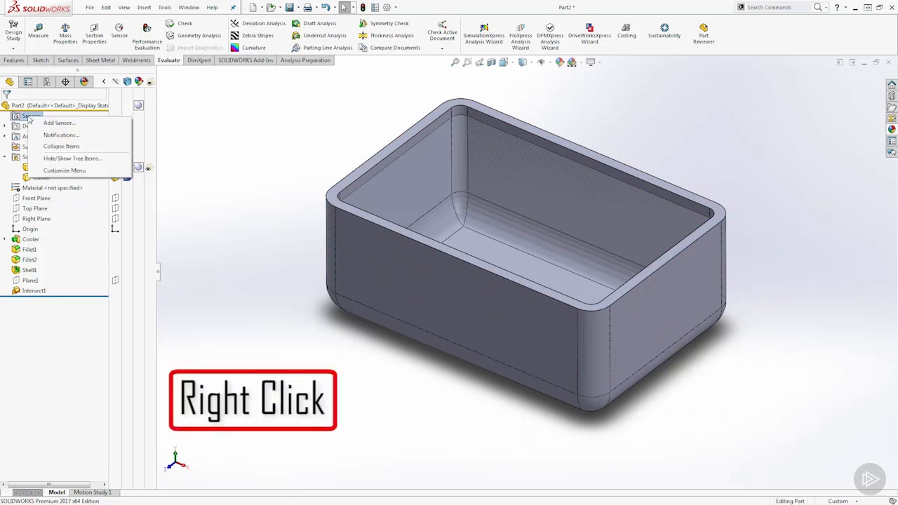
{"action": "left_click", "coordinate": [50, 123]}
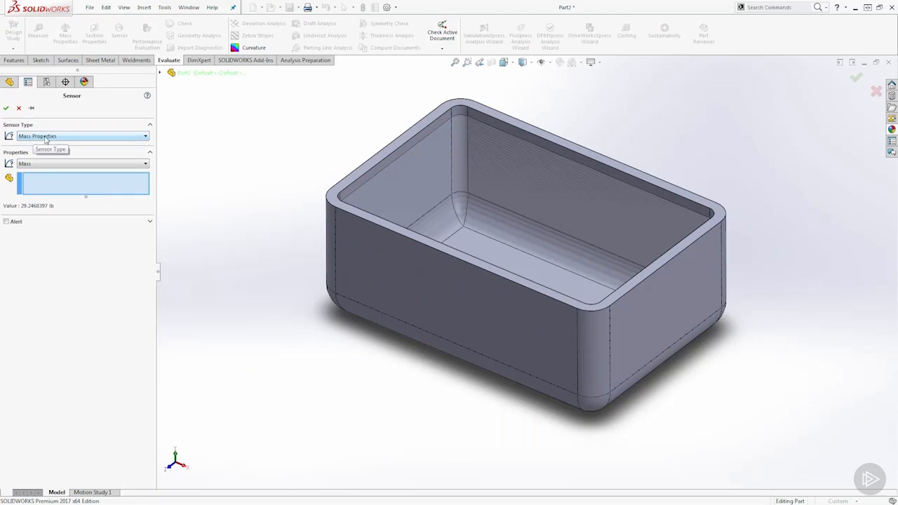
{"action": "left_click", "coordinate": [45, 137]}
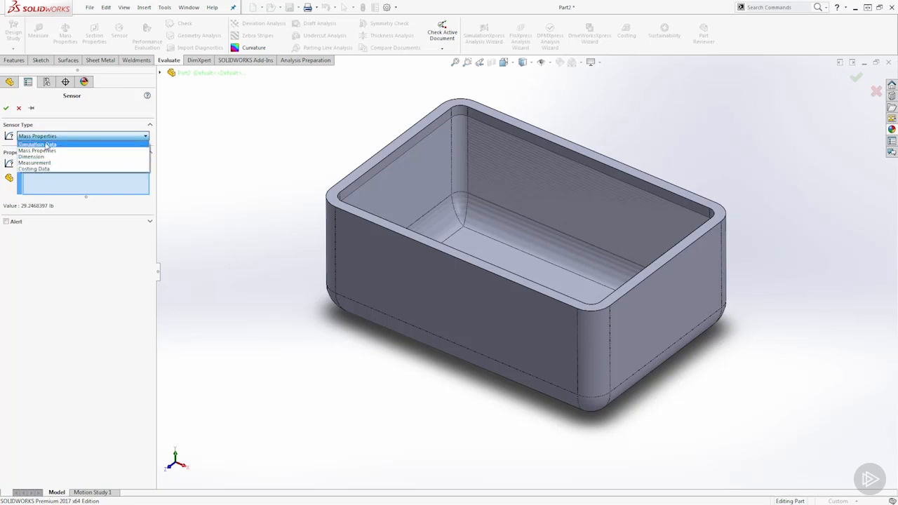
{"action": "left_click", "coordinate": [43, 150]}
{"action": "left_click", "coordinate": [44, 166]}
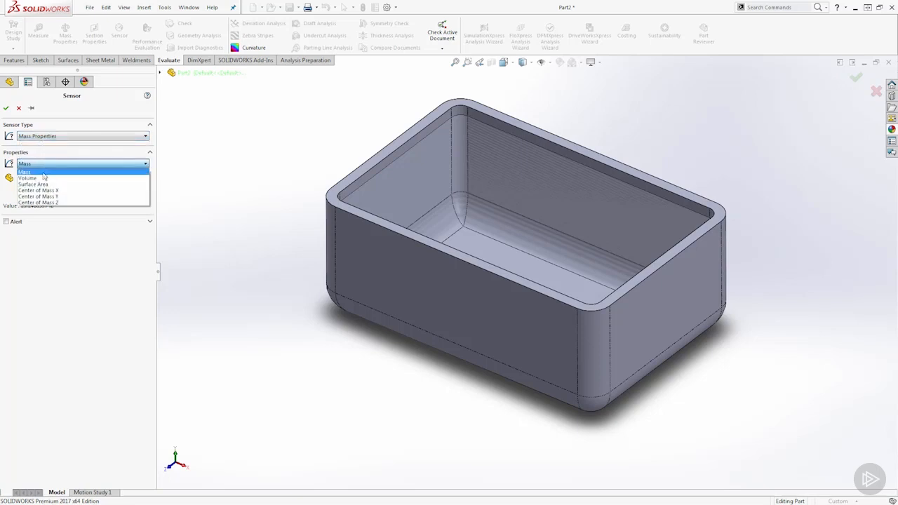
{"action": "left_click", "coordinate": [42, 176]}
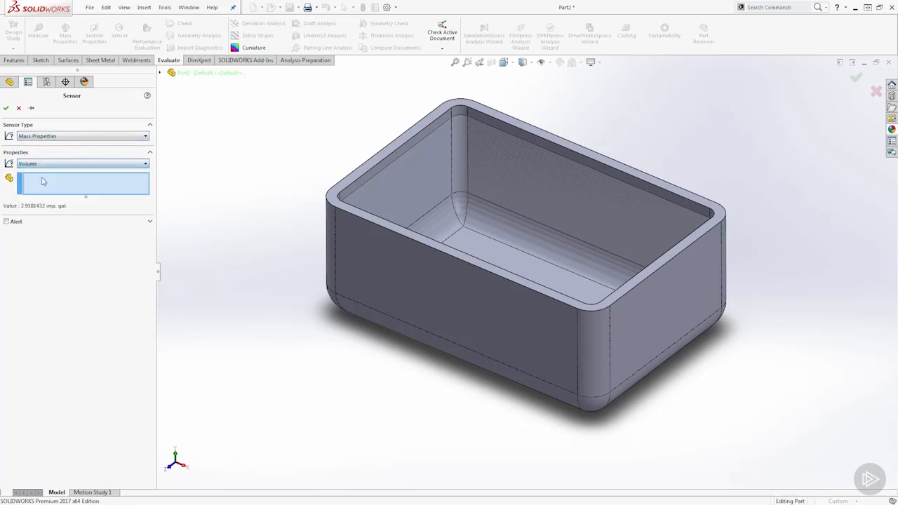
{"action": "left_click", "coordinate": [501, 217]}
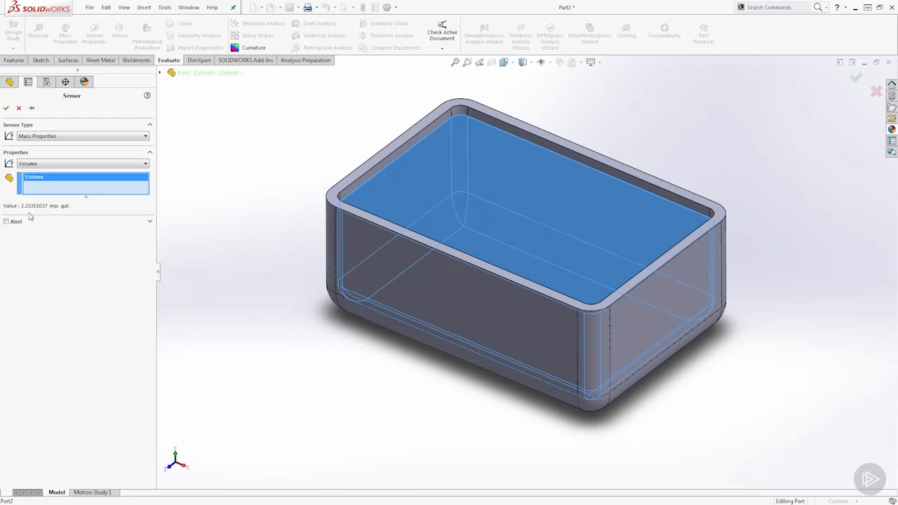
{"action": "left_click", "coordinate": [8, 221]}
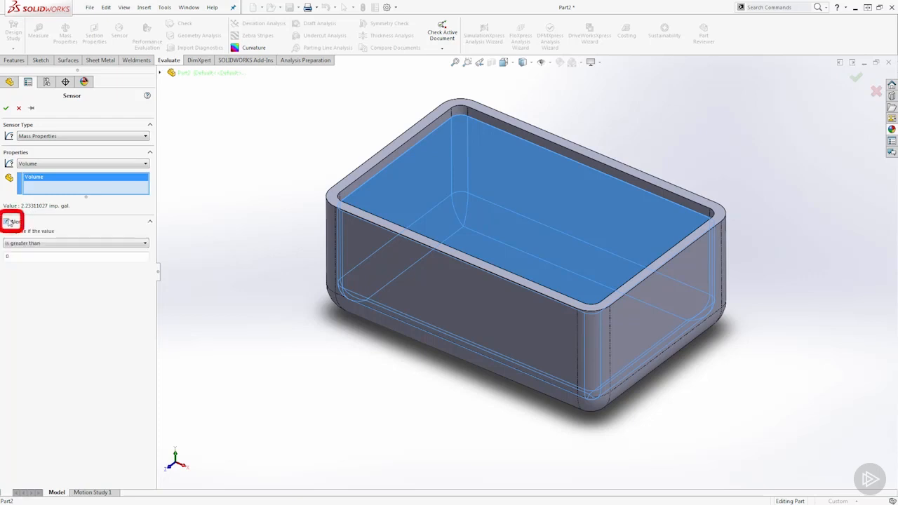
{"action": "left_click", "coordinate": [21, 243]}
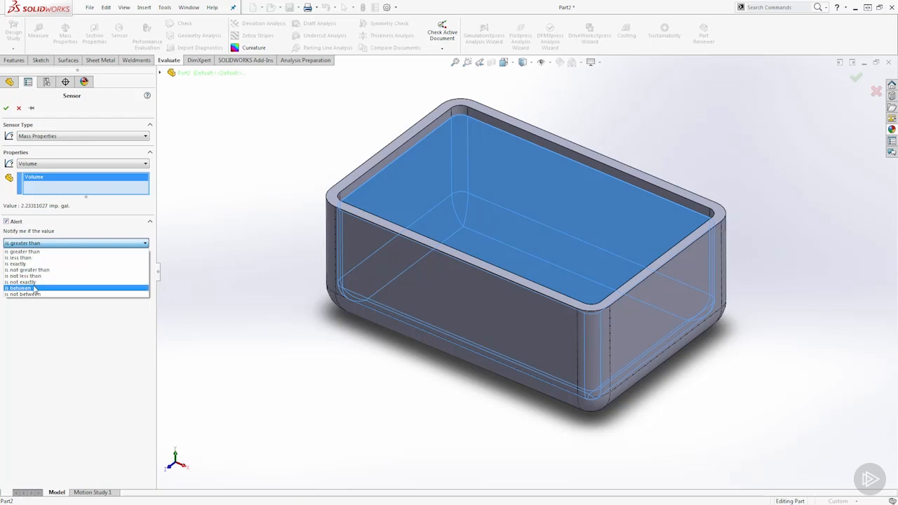
{"action": "left_click", "coordinate": [6, 224]}
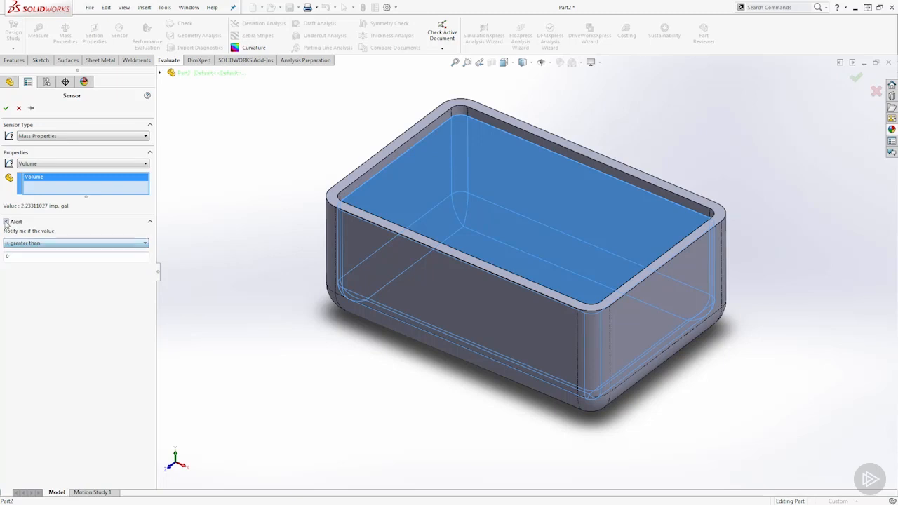
{"action": "left_click", "coordinate": [6, 222]}
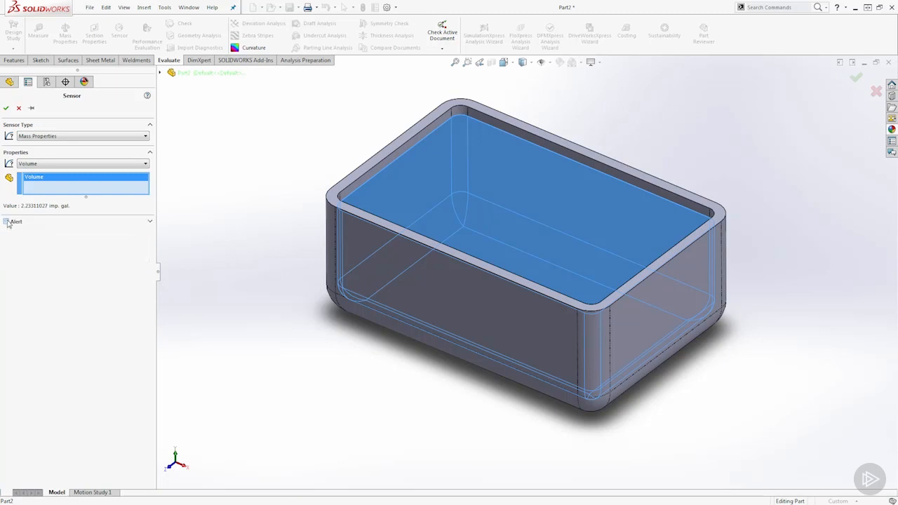
Accept the sensor without an alert and expand the Sensors folder to show its reading
{"action": "left_click", "coordinate": [6, 107]}
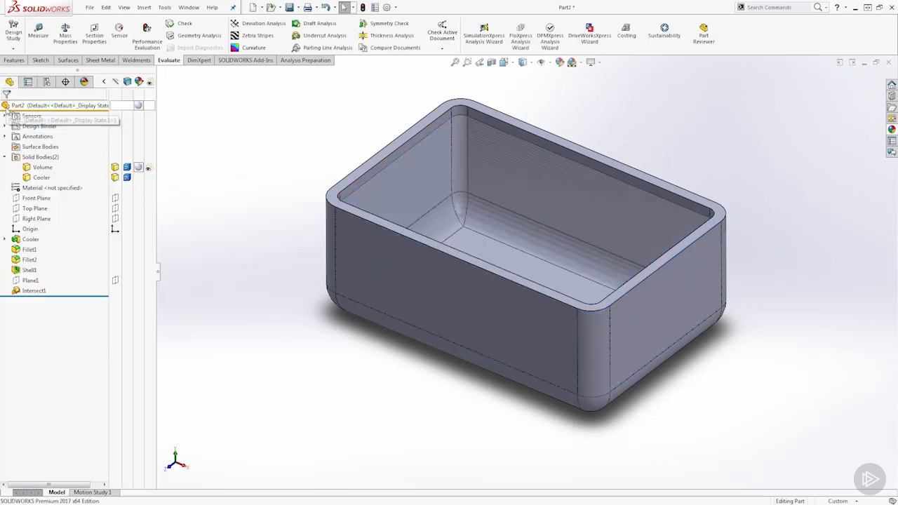
{"action": "left_click", "coordinate": [5, 117]}
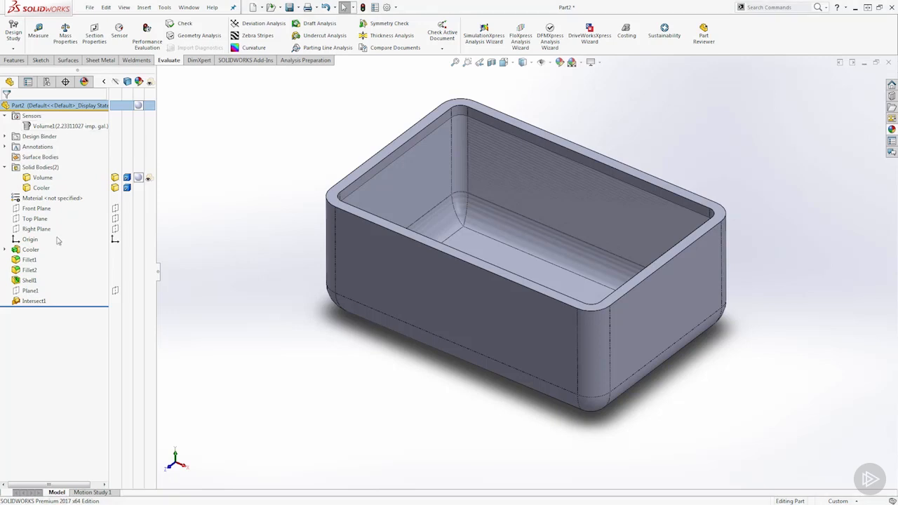
Set the Cooler feature's width dimension to 12 in and rebuild the part
{"action": "left_click", "coordinate": [30, 249]}
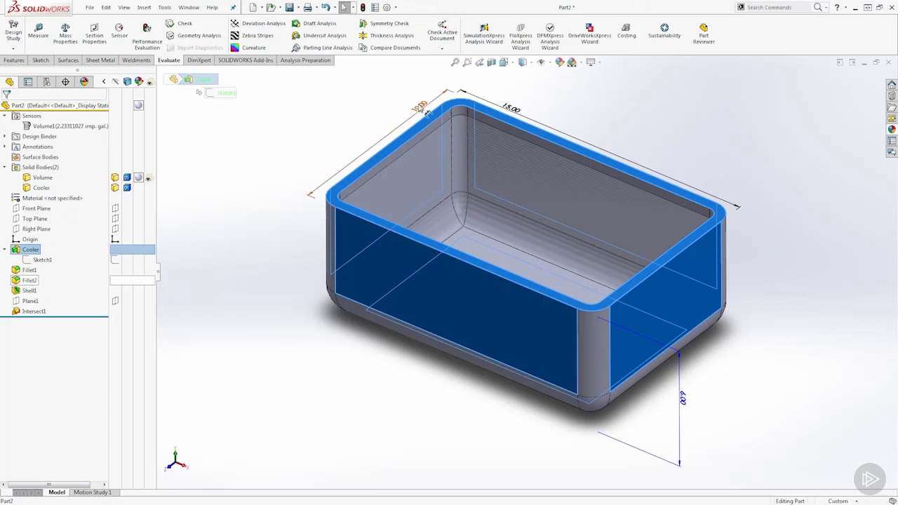
{"action": "double_click", "coordinate": [419, 106]}
{"action": "type", "text": "12"}
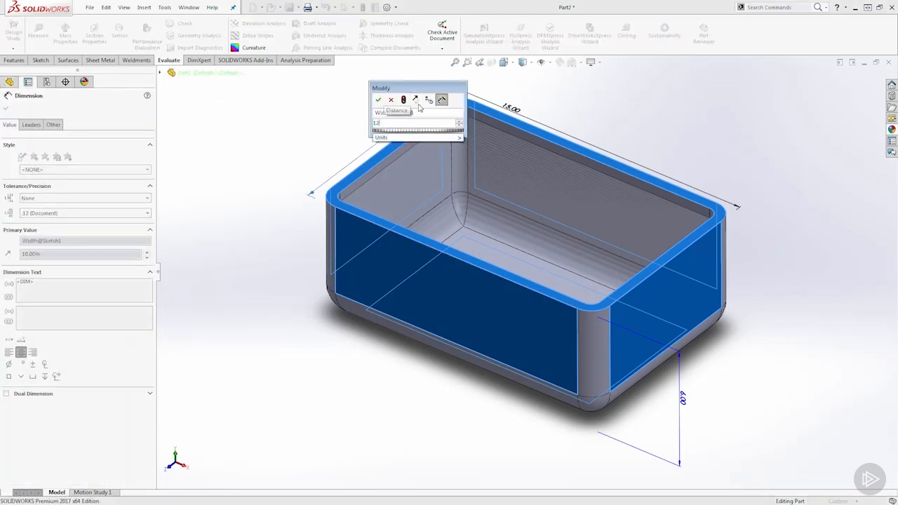
{"action": "left_click", "coordinate": [403, 99]}
{"action": "left_click", "coordinate": [379, 101]}
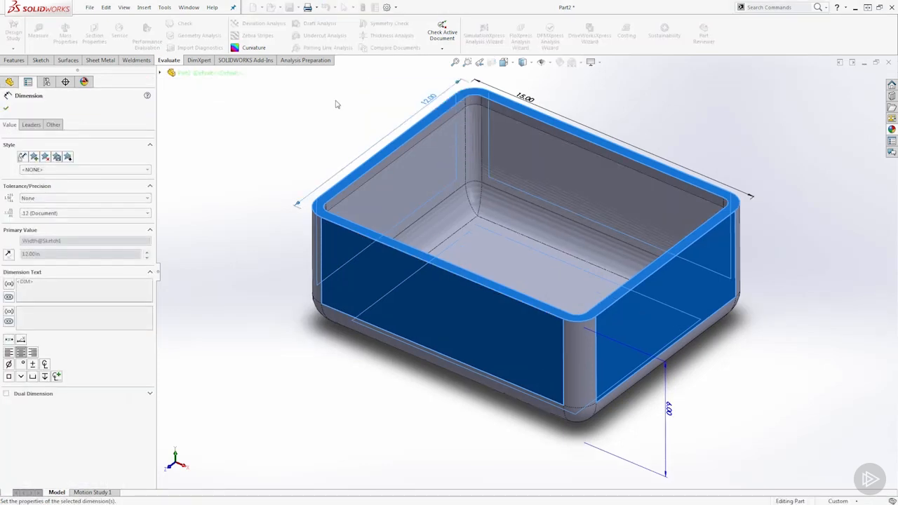
{"action": "key", "text": "Escape"}
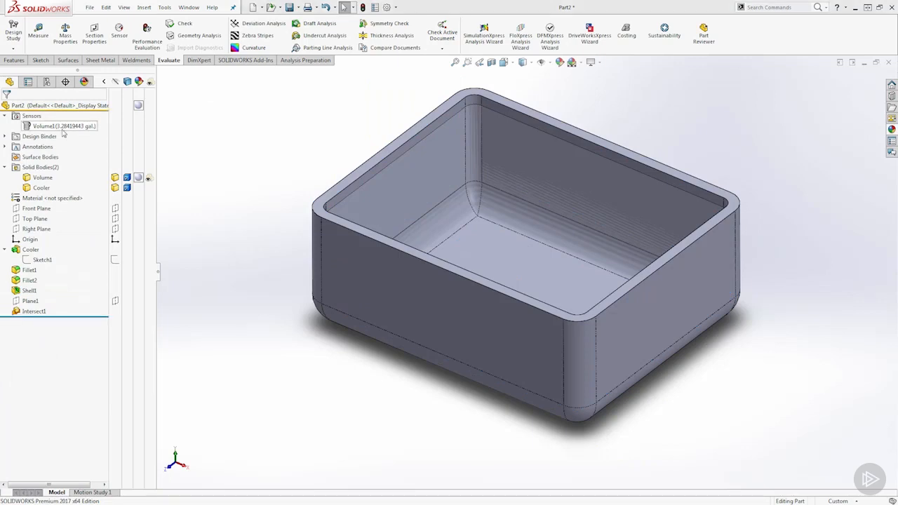